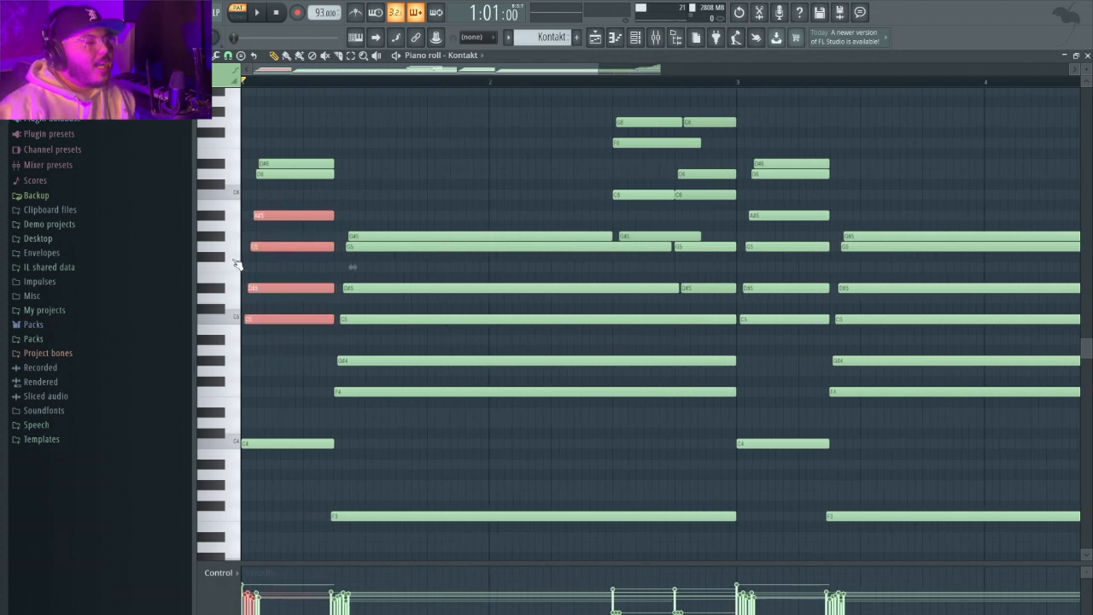
- Delete the D6 and D#6 notes from the first Kontakt chord, audition the chord, and undo the deletion
drag(302, 176, 305, 165)
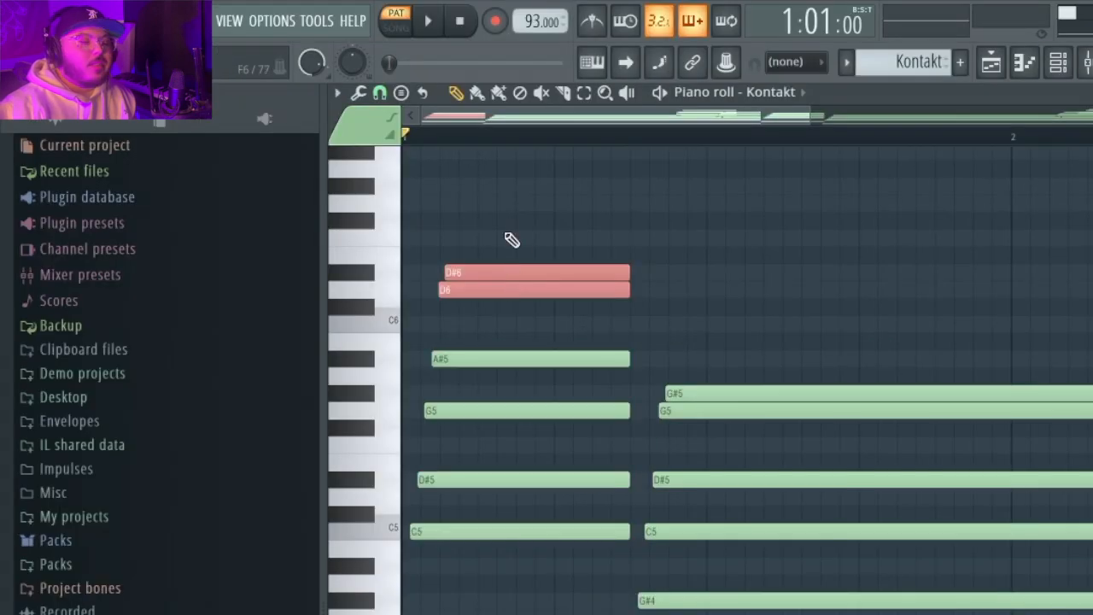
click(532, 226)
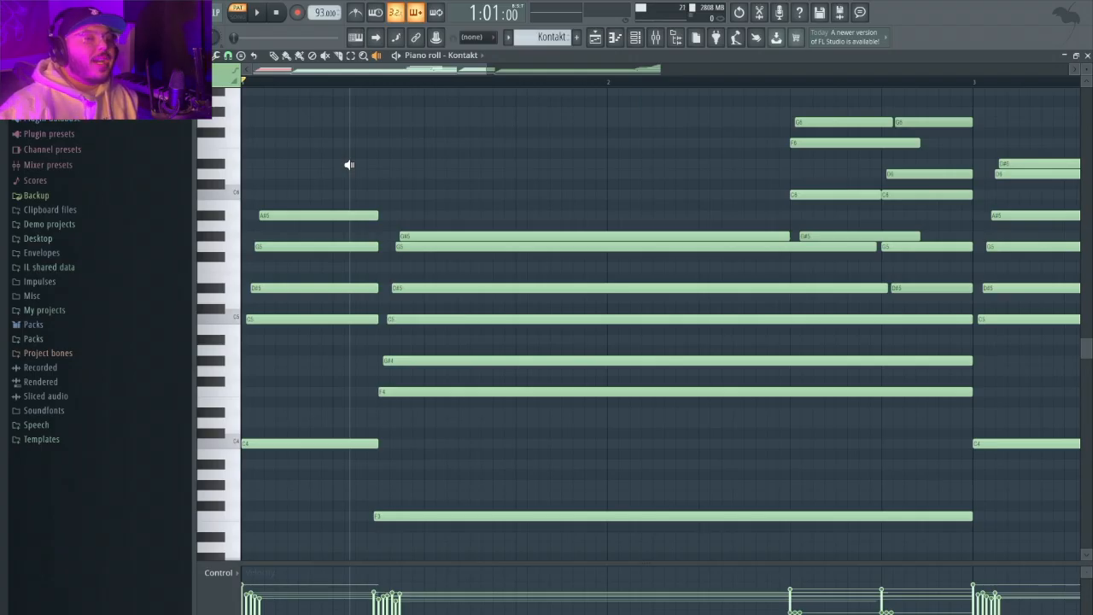
click(316, 188)
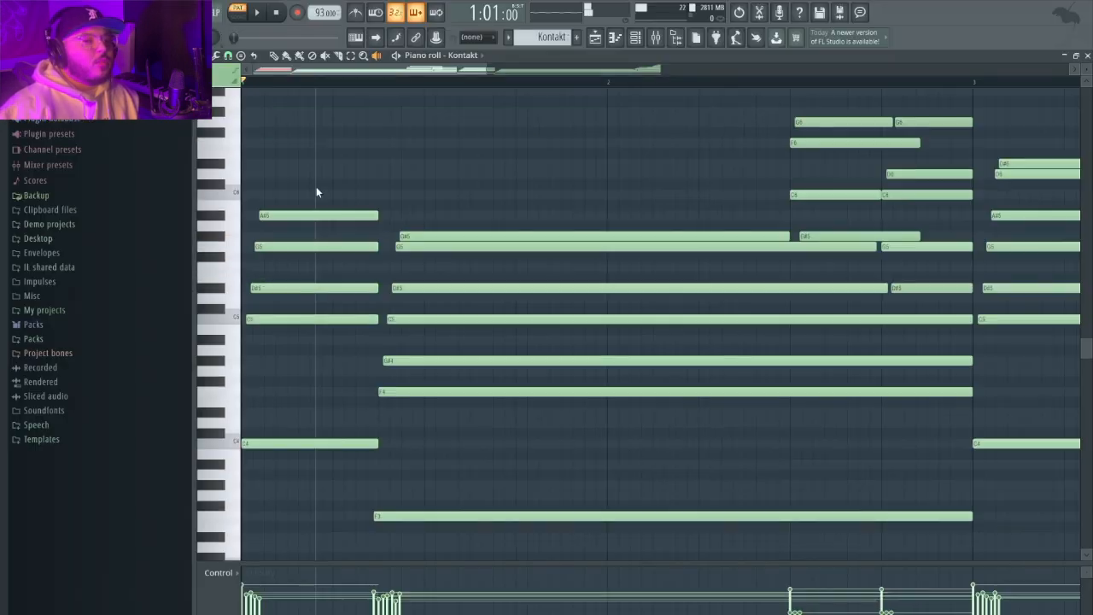
key(ctrl+alt+z)
key(ctrl+alt+z)
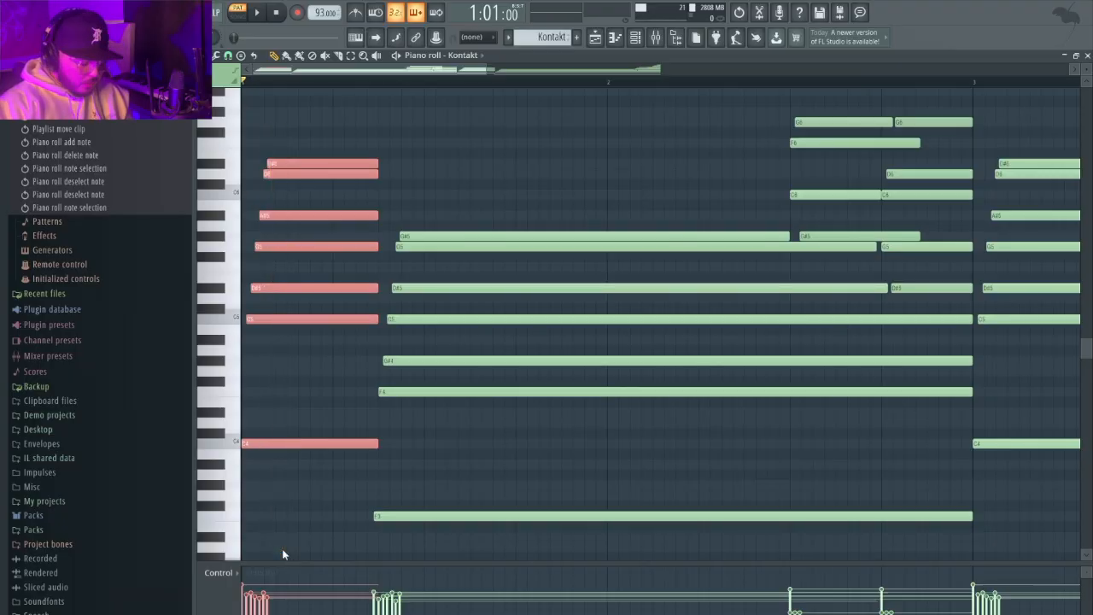
- Duplicate the first chord directly after itself and transpose the copy down seven semitones
key(ctrl+b)
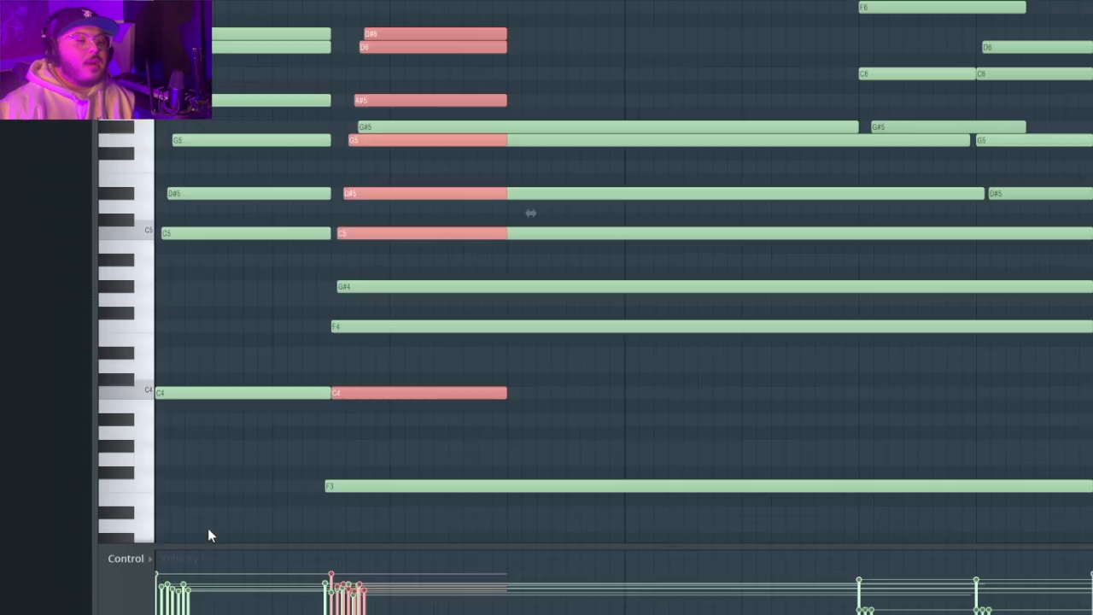
key(shift+Down)
key(shift+Down)
key(shift+Down)
key(shift+Down)
key(shift+Down)
key(shift+Down)
key(shift+Down)
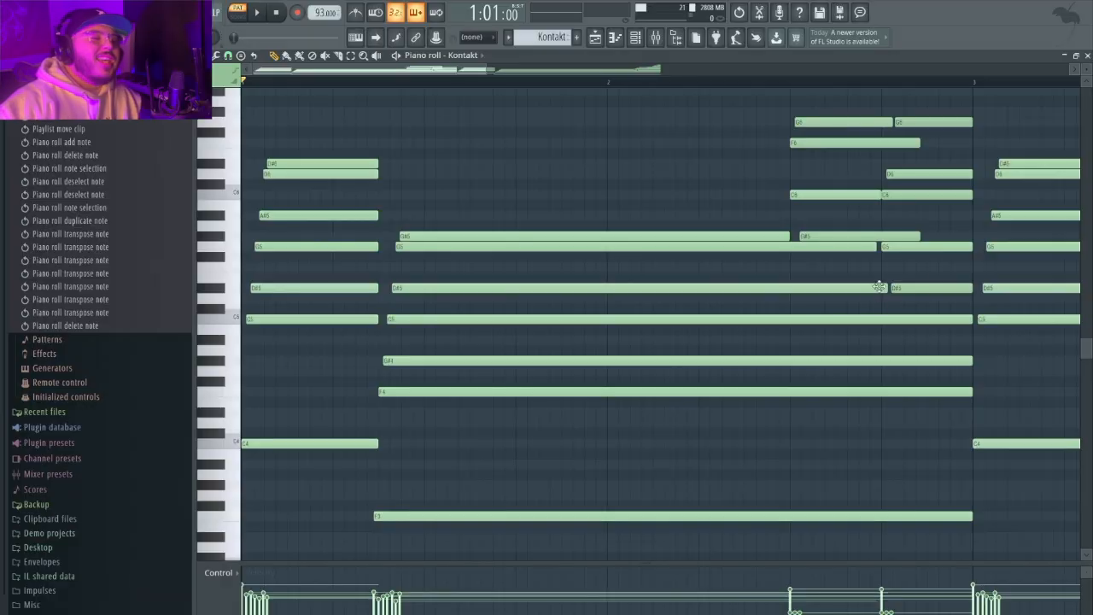
- Highlight the upper chord notes at the end of bar 2 and the ascending notes at the end of bar 4
scroll(905, 273, up, 3)
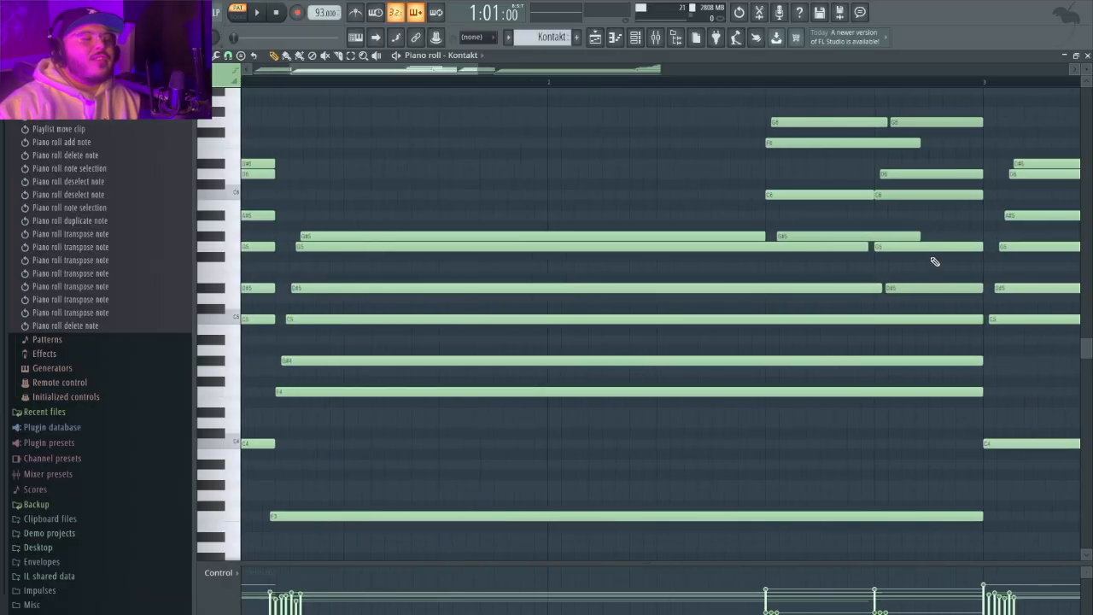
drag(828, 118, 827, 191)
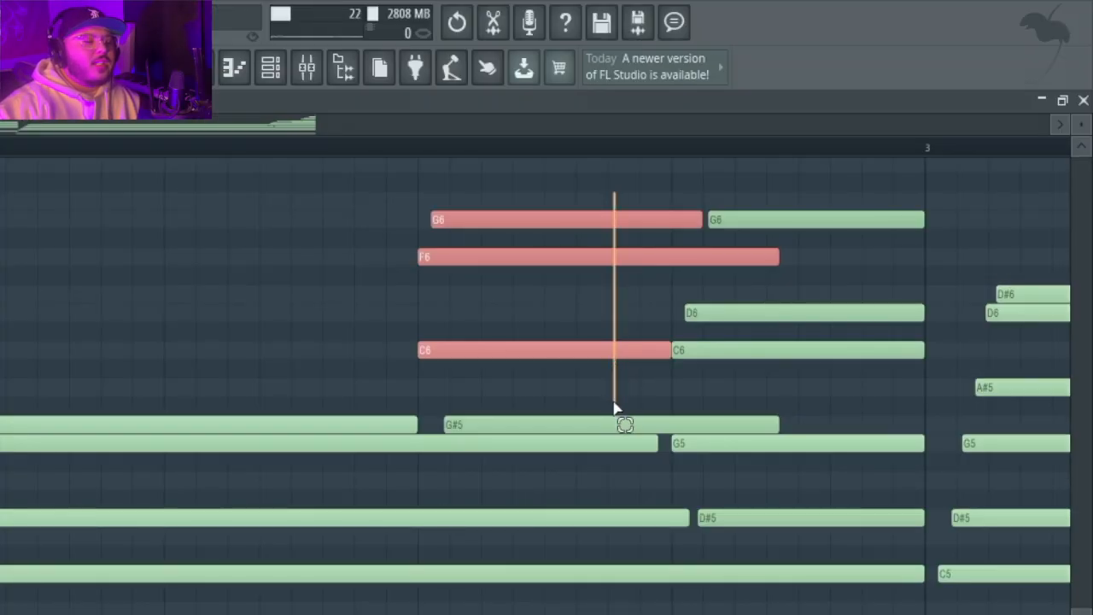
drag(866, 258, 853, 511)
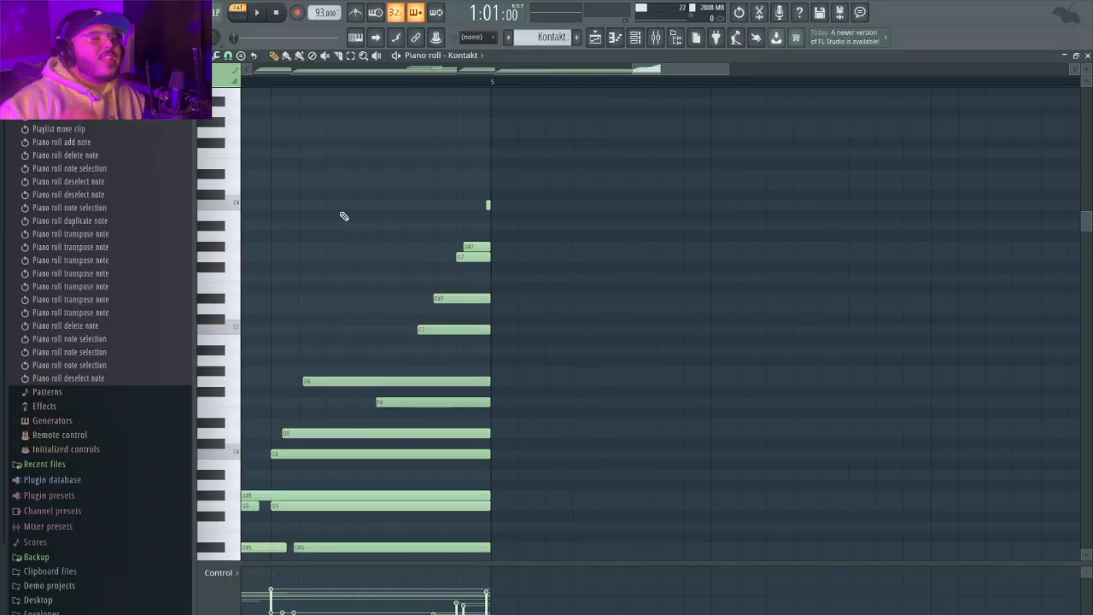
drag(439, 346, 550, 157)
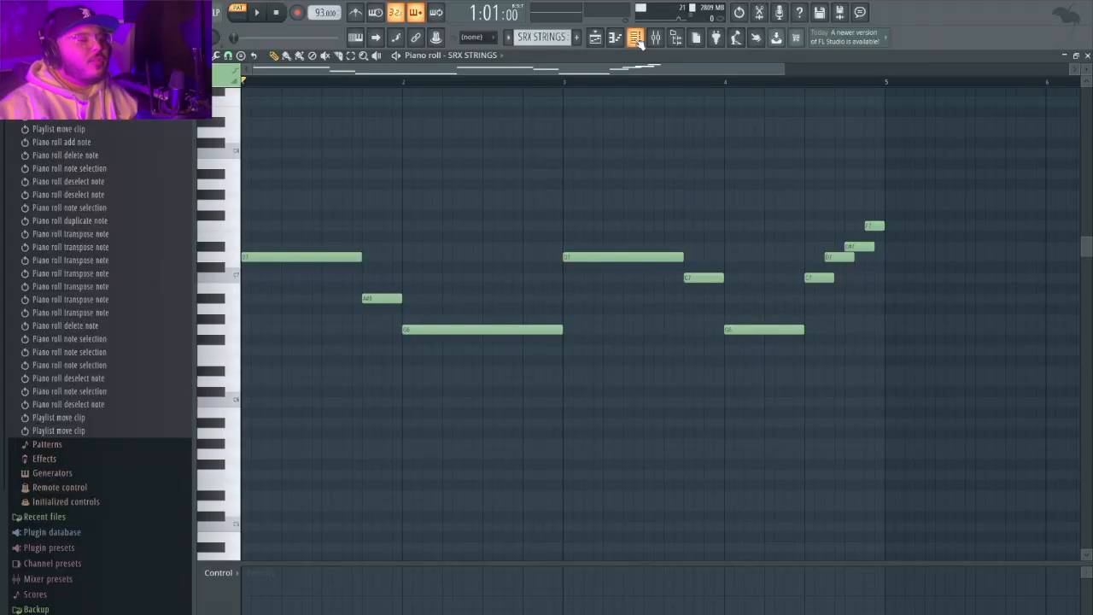
- Open the SRX STRINGS instrument to view its patch, close it and play the string pattern
click(636, 38)
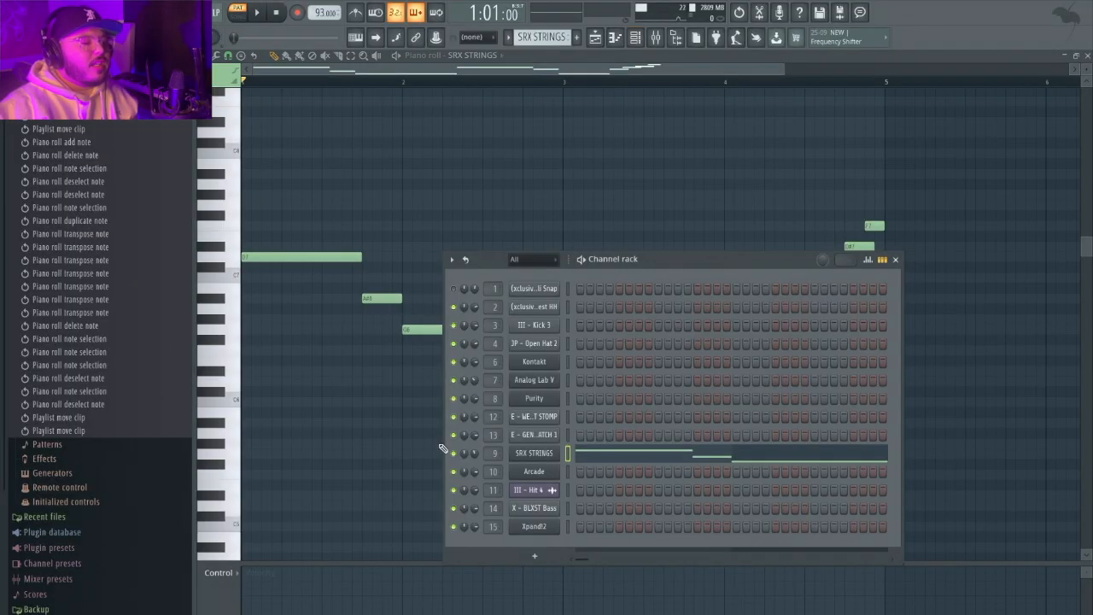
click(512, 453)
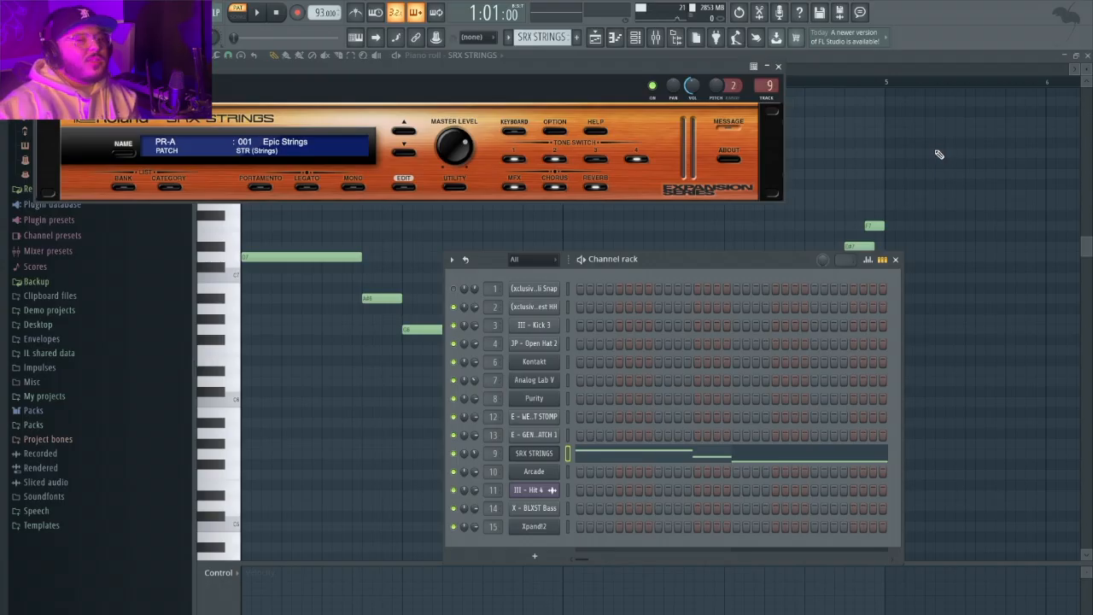
click(938, 155)
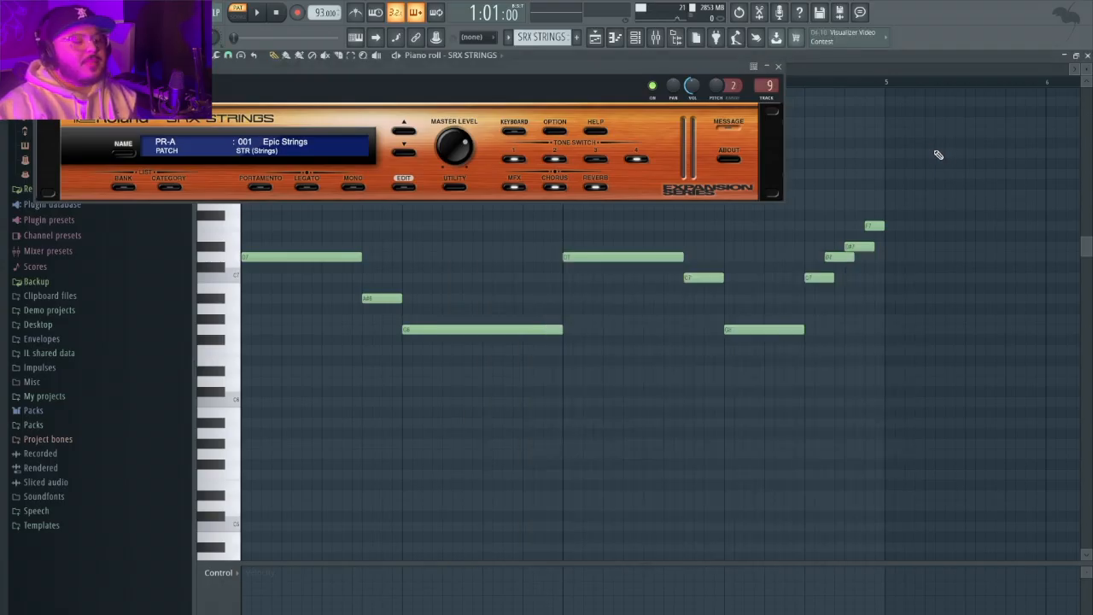
click(778, 67)
key(space)
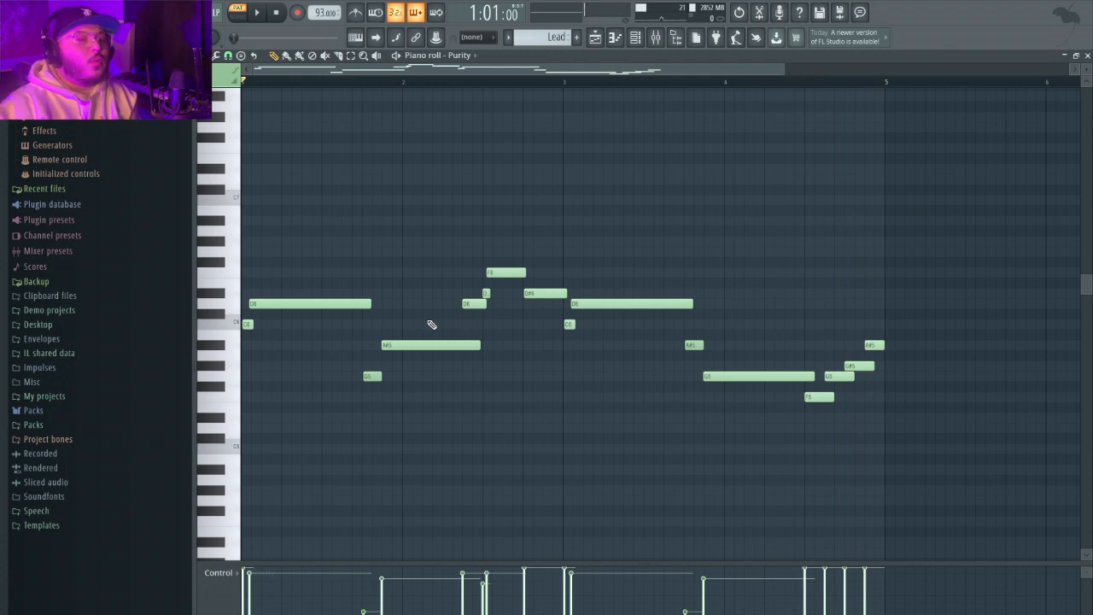
- Highlight the Purity lead's opening C6 and D6 notes and the descending F6, D#6, D6, C6 run at the end of bar 4
scroll(234, 345, up, 5)
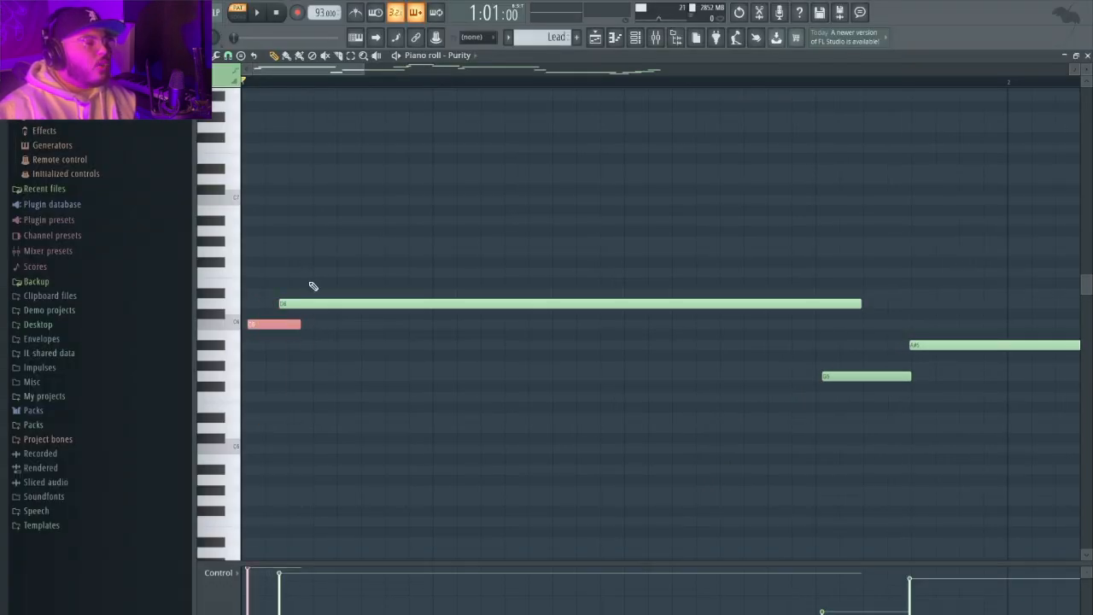
ctrl+click(312, 303)
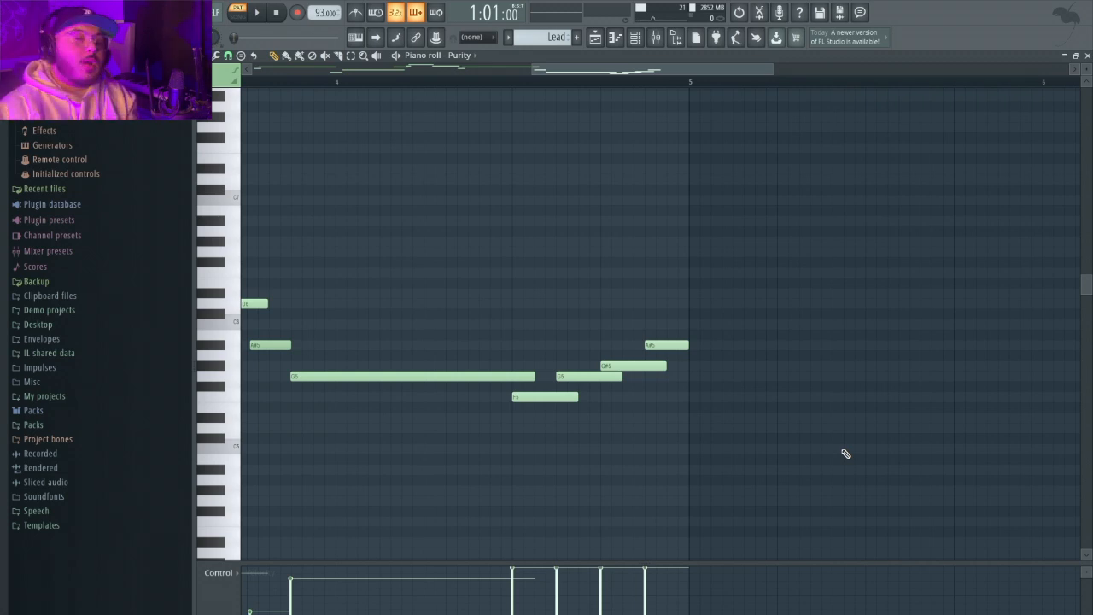
scroll(716, 340, down, 4)
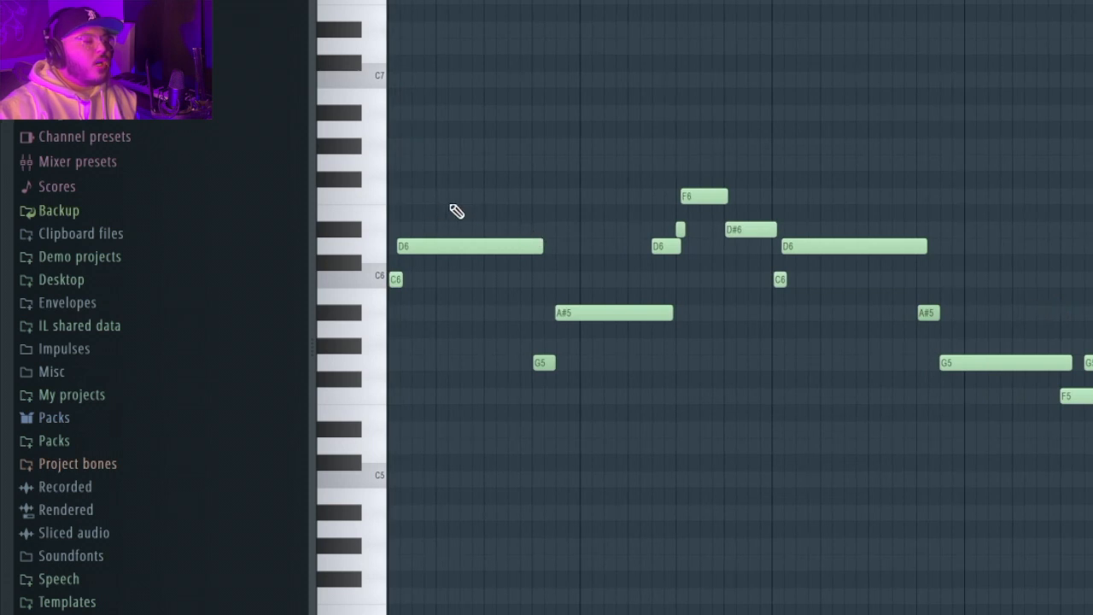
drag(449, 207, 359, 319)
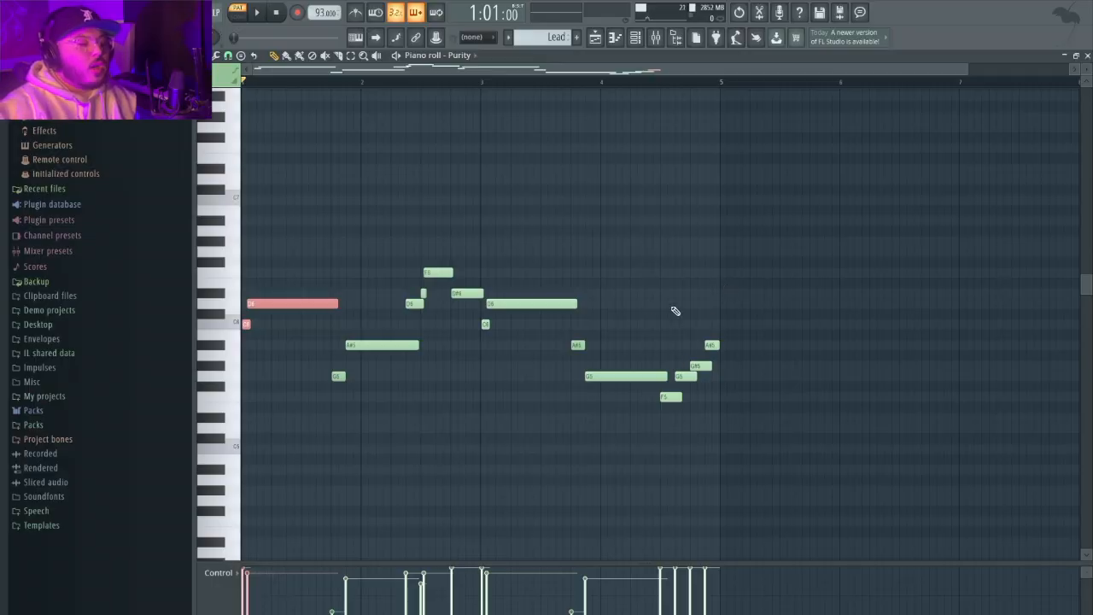
scroll(675, 309, up, 3)
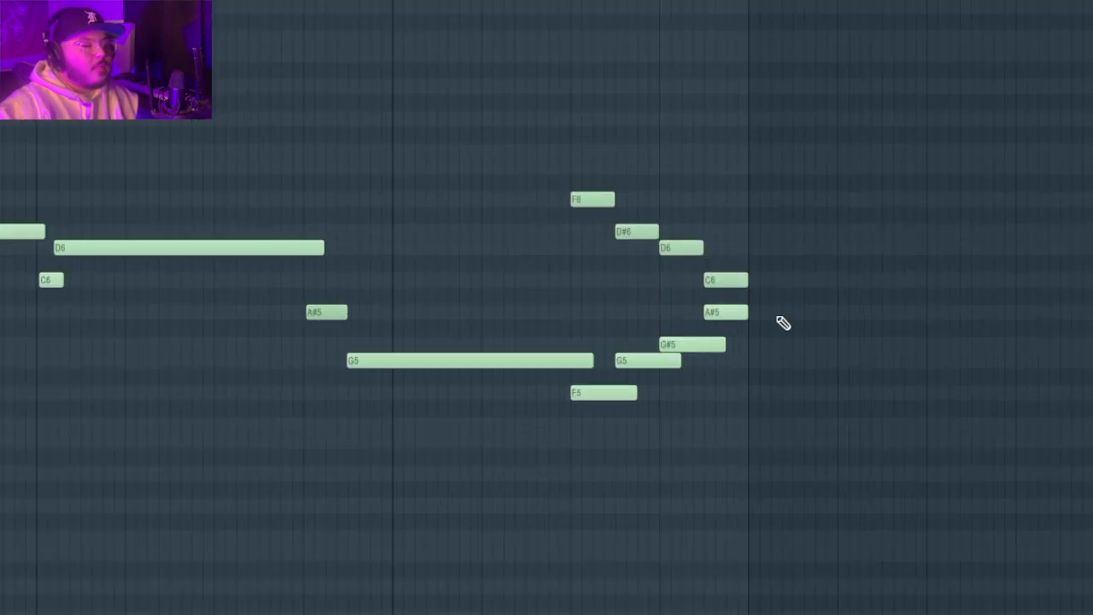
drag(724, 280, 587, 165)
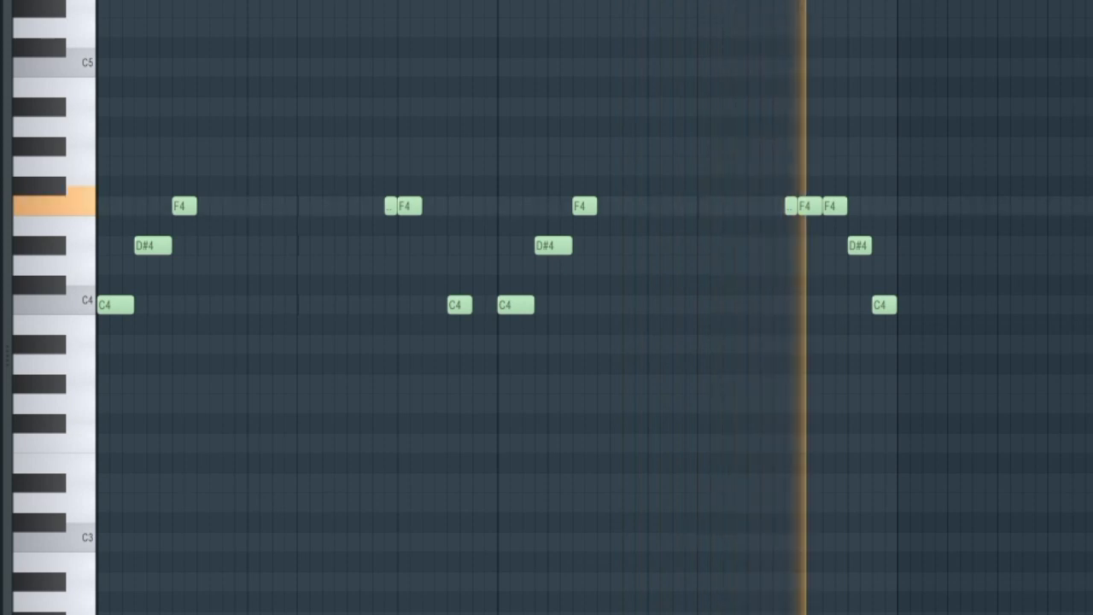
- Stop playback and highlight the BLXST Bass pattern's opening C4, D#4 and F4 notes and its closing notes in bar 4
key(space)
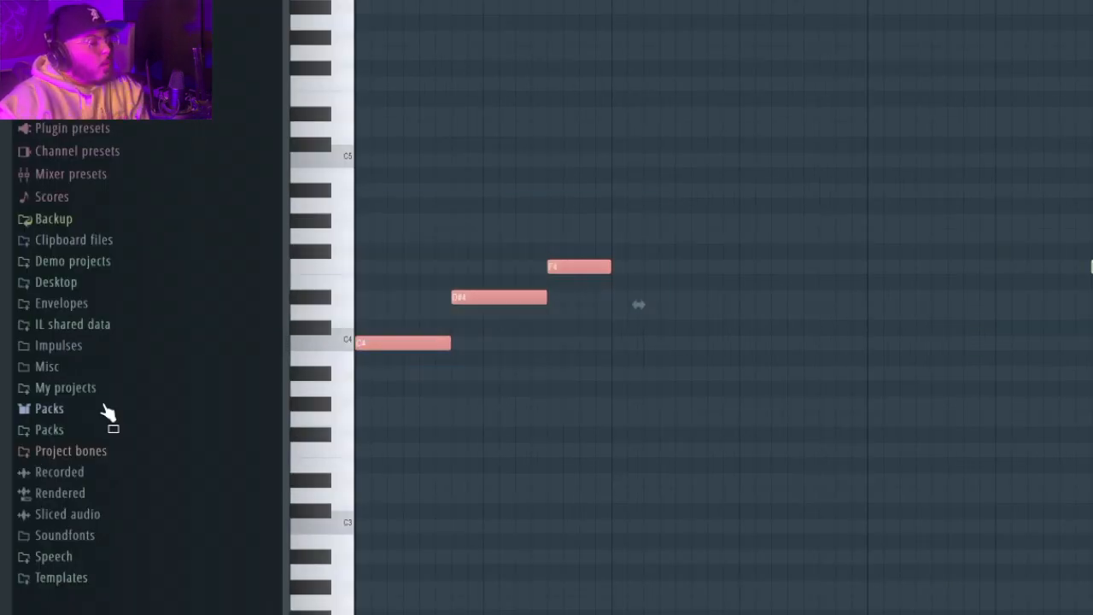
drag(461, 268, 713, 435)
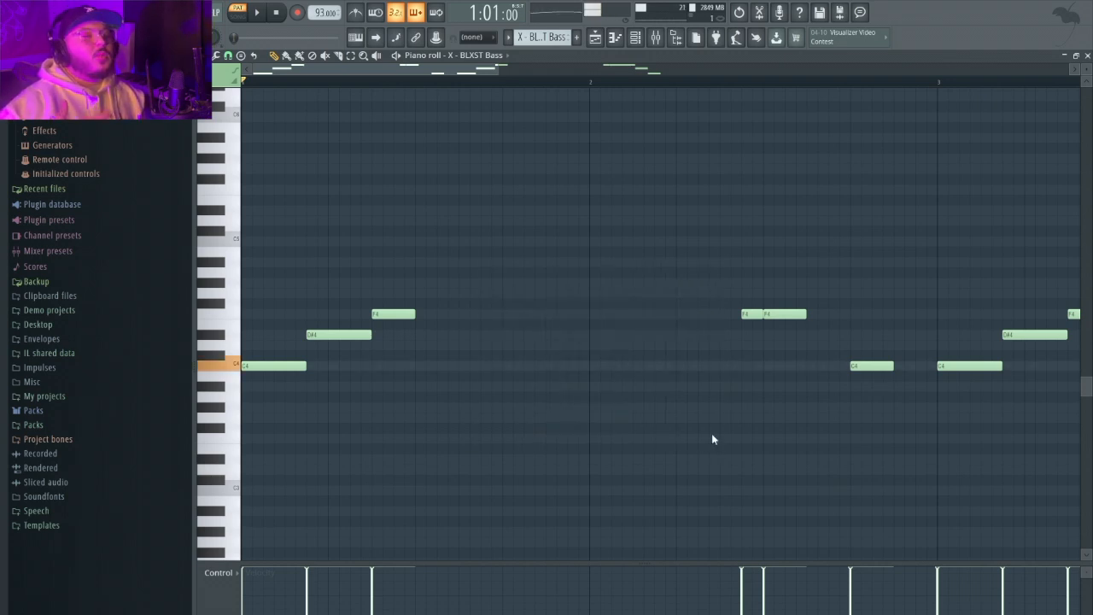
drag(400, 183, 181, 513)
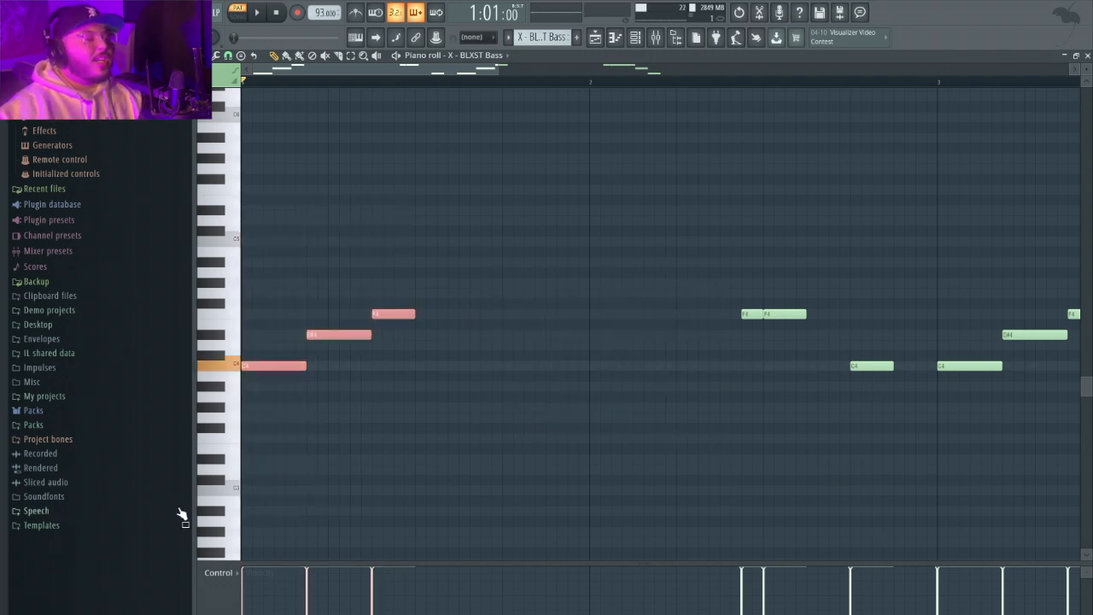
drag(529, 260, 602, 395)
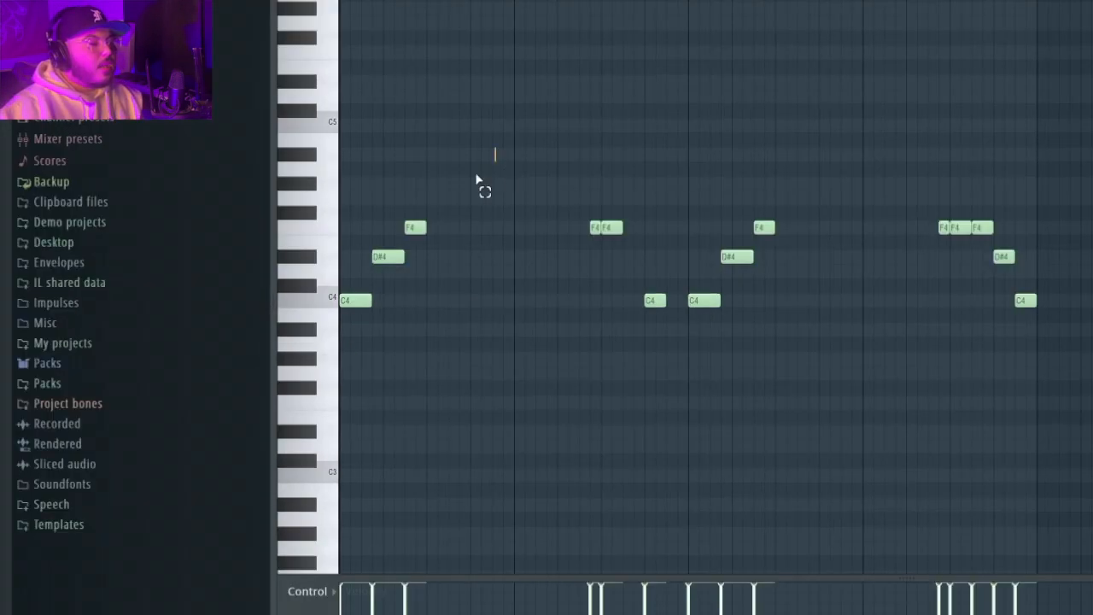
drag(353, 257, 188, 413)
drag(267, 367, 293, 359)
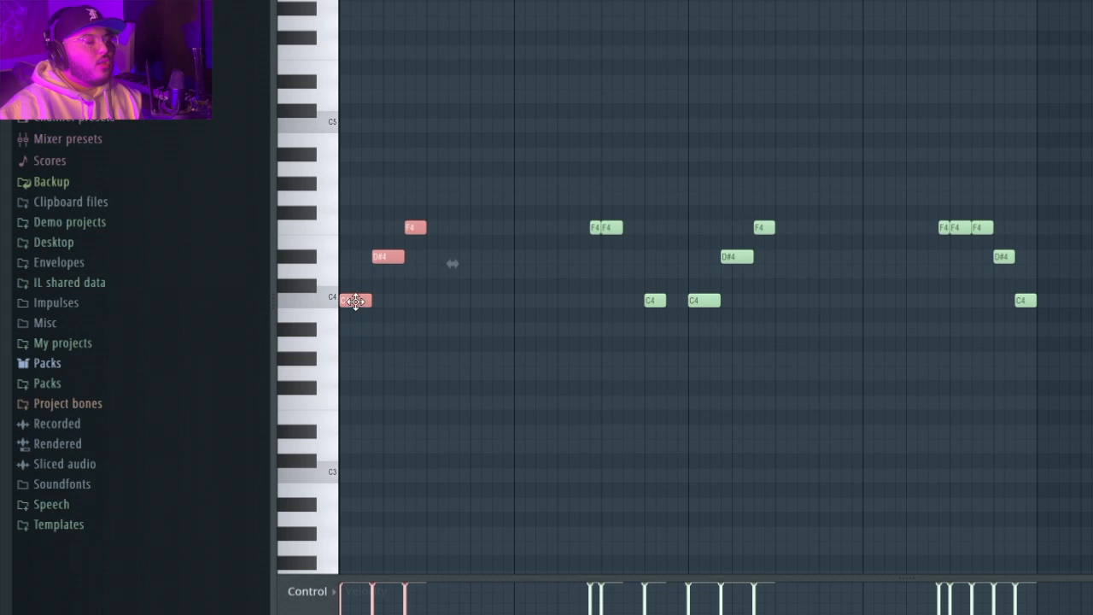
drag(915, 178, 1088, 388)
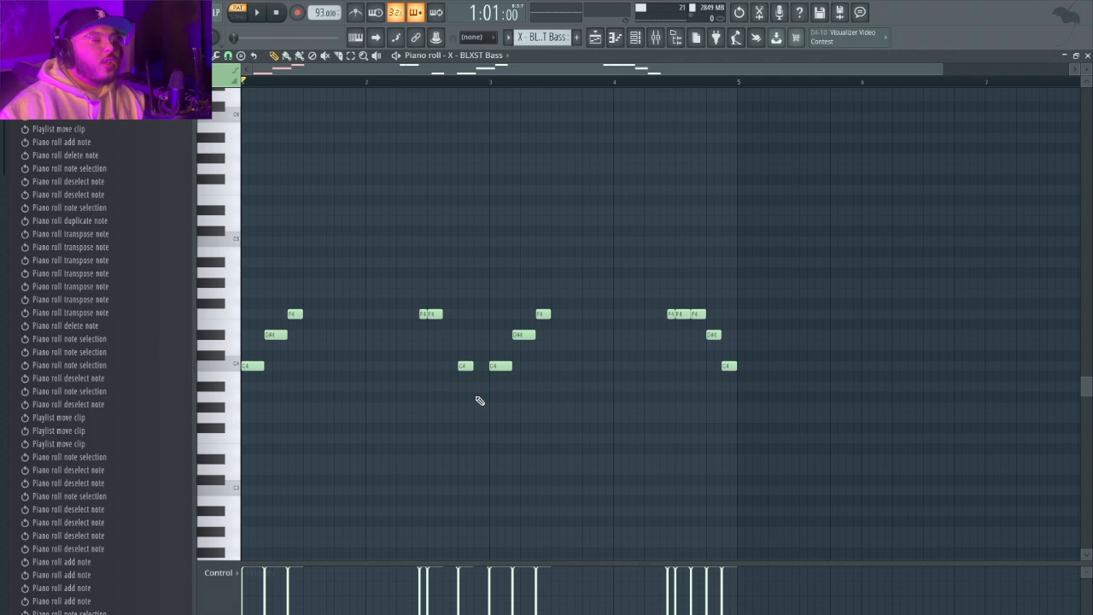
- Copy the bass notes of bars 1 and 2 onto bars 3 and 4 to compare the two endings
scroll(478, 399, up, 2)
drag(479, 424, 242, 251)
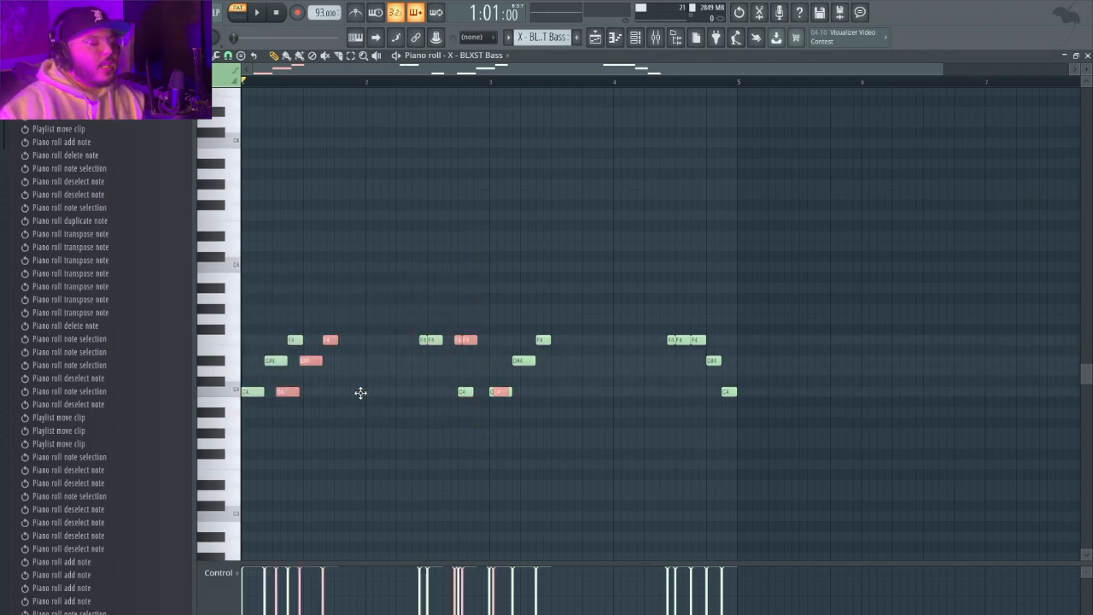
scroll(708, 413, up, 4)
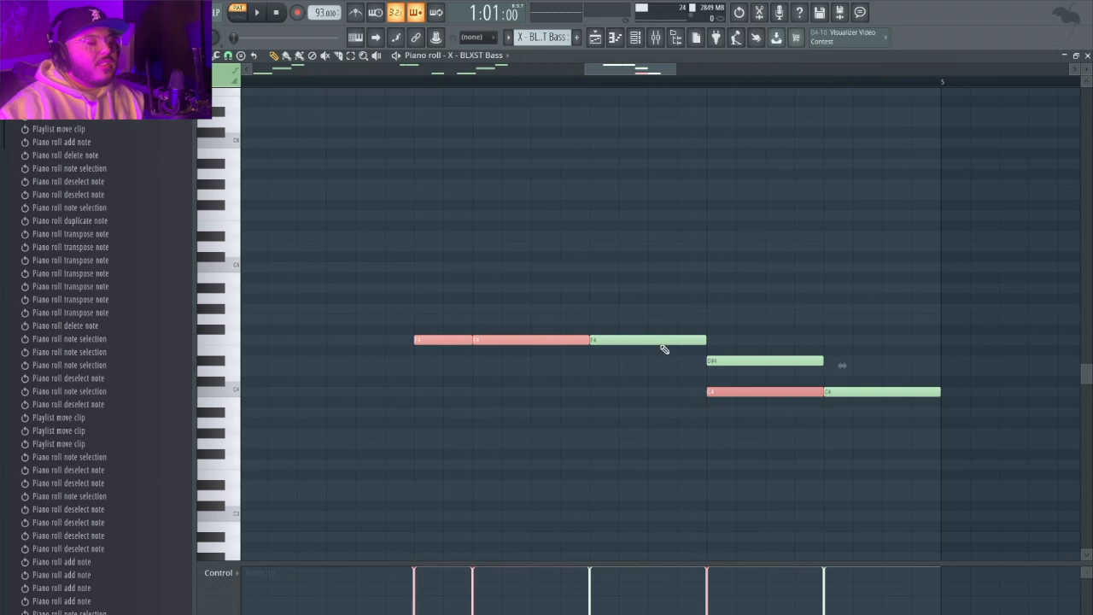